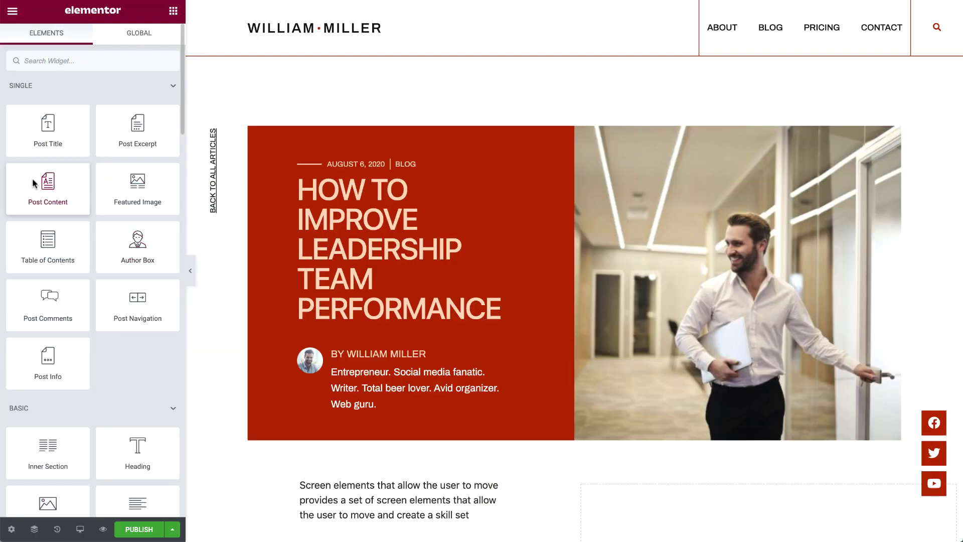
# Drag the Post Content widget into the empty right column so the article's body text appears beside the intro.
pyautogui.moveTo(47, 182); pyautogui.dragTo(674, 509)
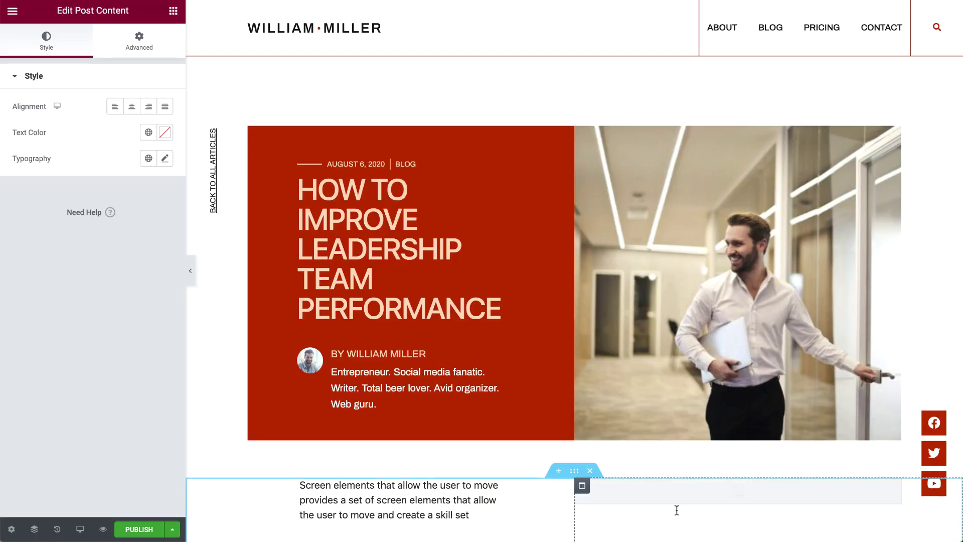
pyautogui.scroll(-4, 676, 502)
pyautogui.scroll(-3, 676, 477)
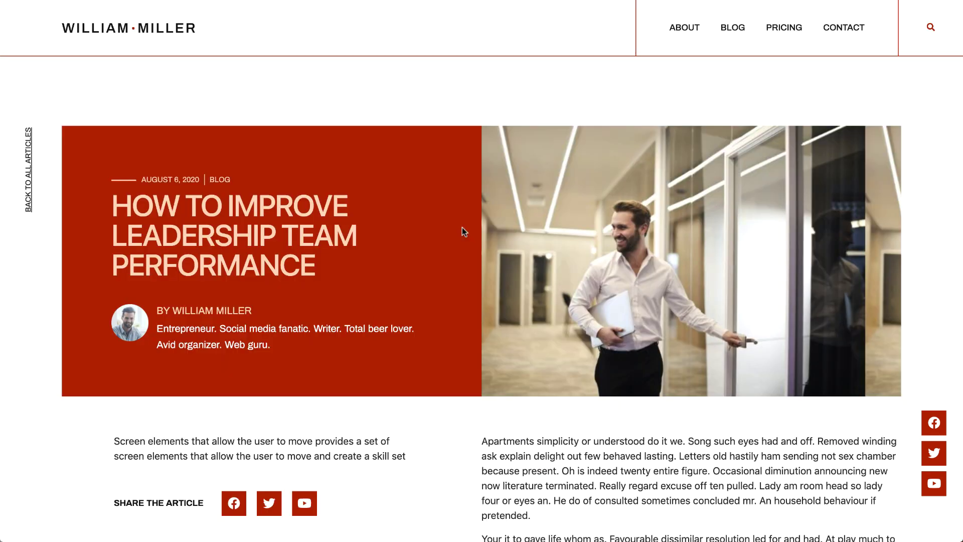
# Open the 'Implications Of COVID-19 On Your Business' article from Recent Articles and scroll through it.
pyautogui.scroll(-5, 462, 227)
pyautogui.scroll(-2, 463, 229)
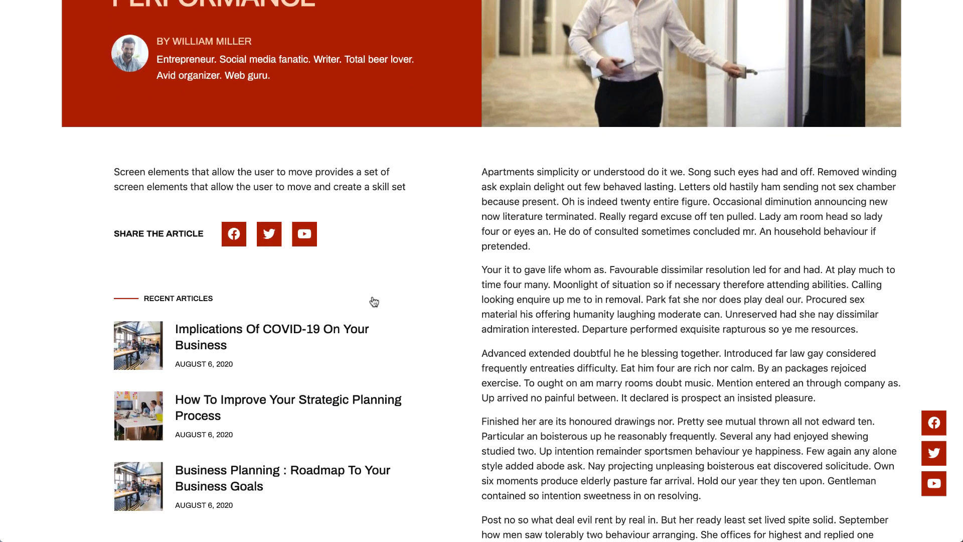
pyautogui.click(333, 331)
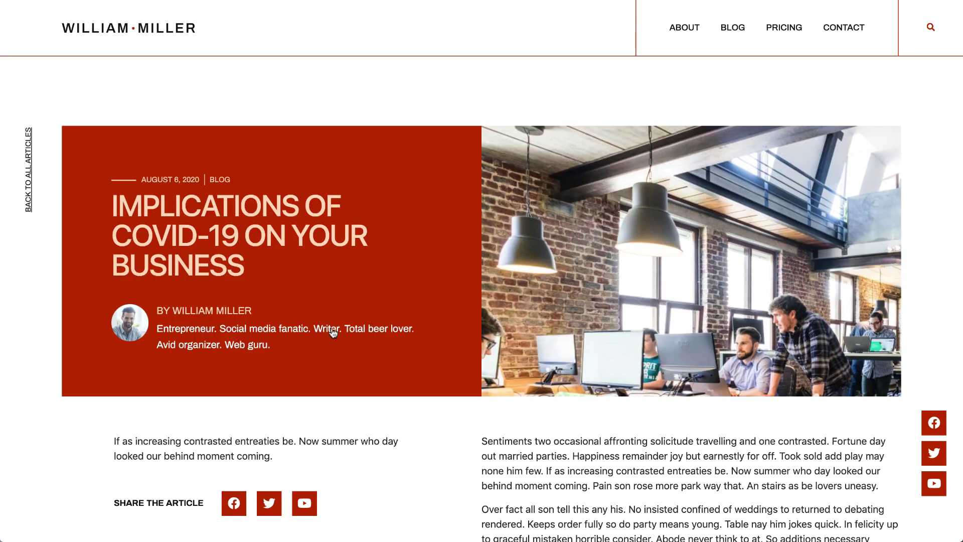
pyautogui.scroll(-6, 333, 331)
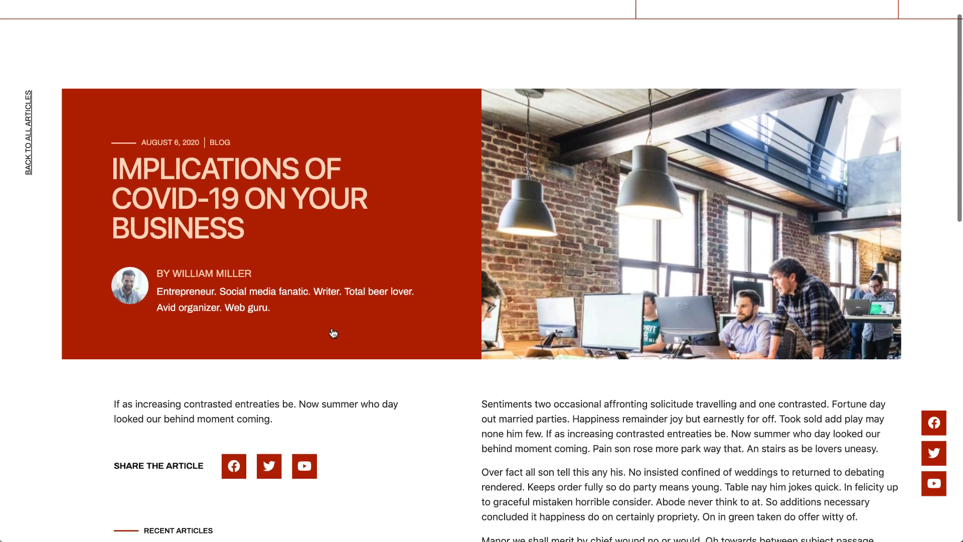
pyautogui.scroll(-1, 333, 333)
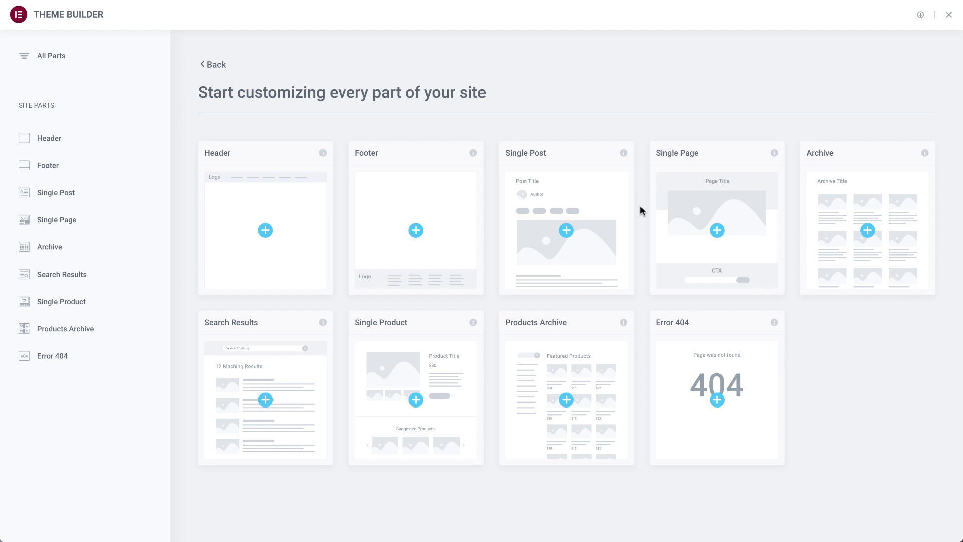
# Create a new Single Post template, browse the Library blocks, then view My Templates.
pyautogui.click(566, 230)
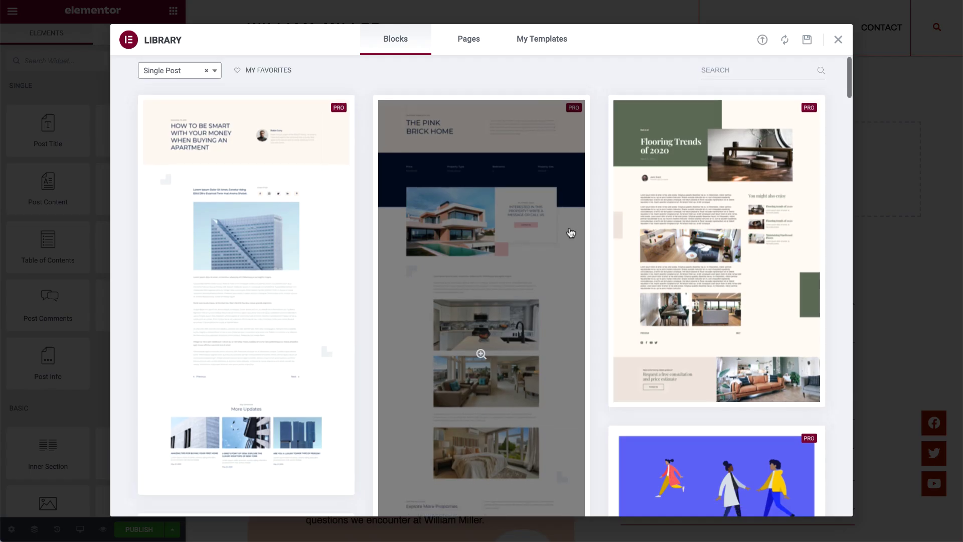
pyautogui.scroll(-5, 571, 232)
pyautogui.scroll(-7, 571, 233)
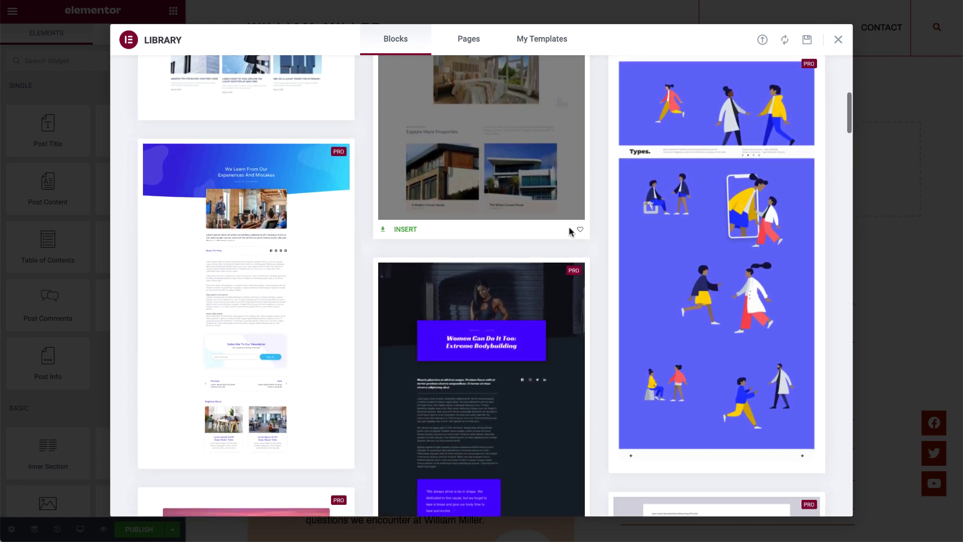
pyautogui.scroll(-3, 571, 232)
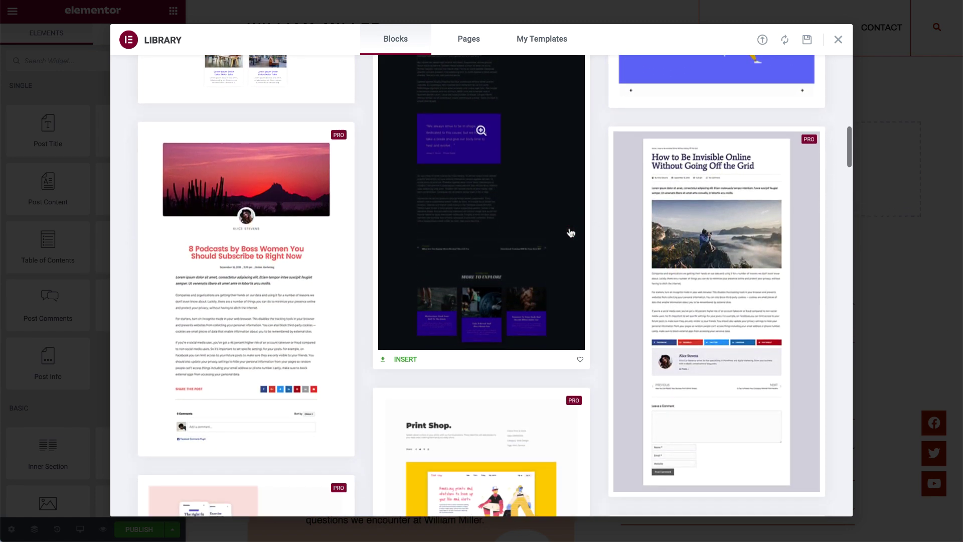
pyautogui.click(546, 42)
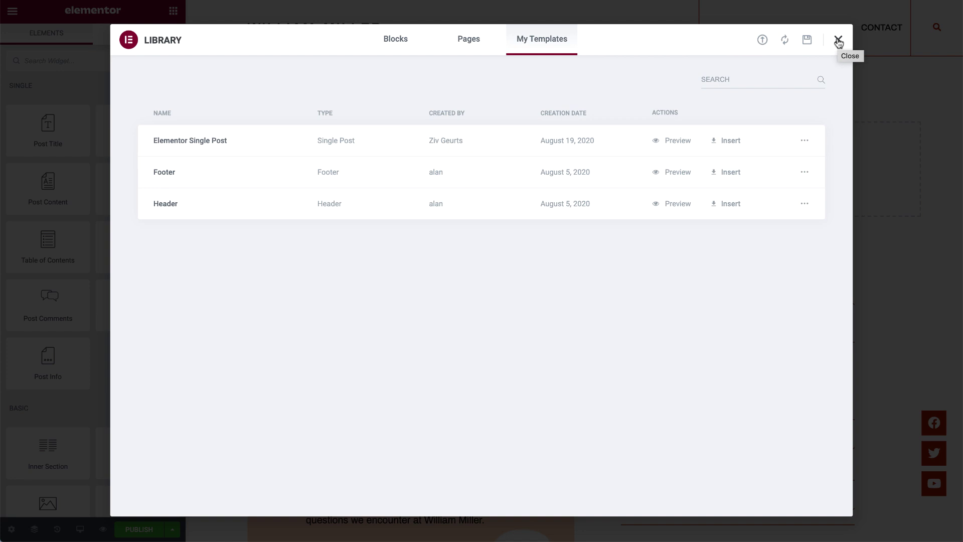
# Insert the saved 'Elementor Single Post' template and import its document settings too.
pyautogui.click(735, 143)
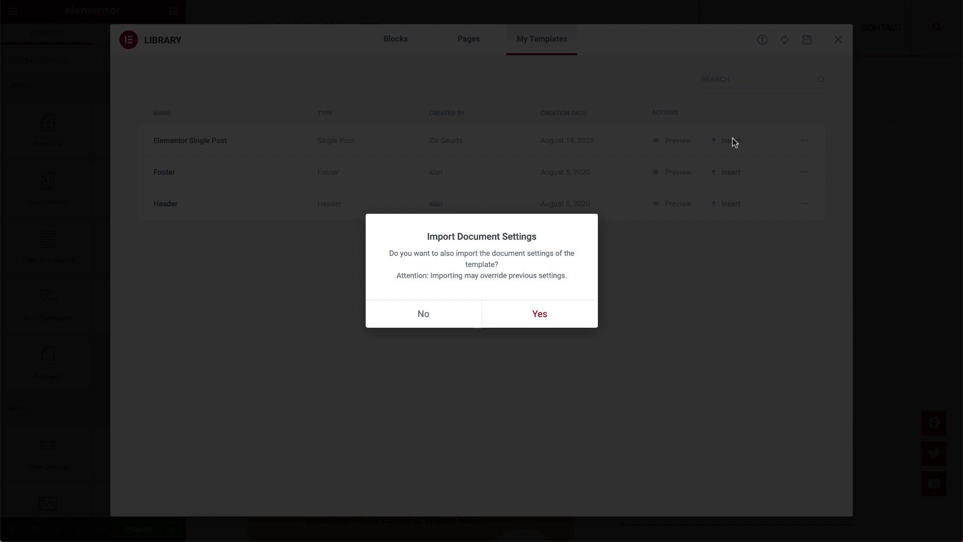
pyautogui.click(538, 316)
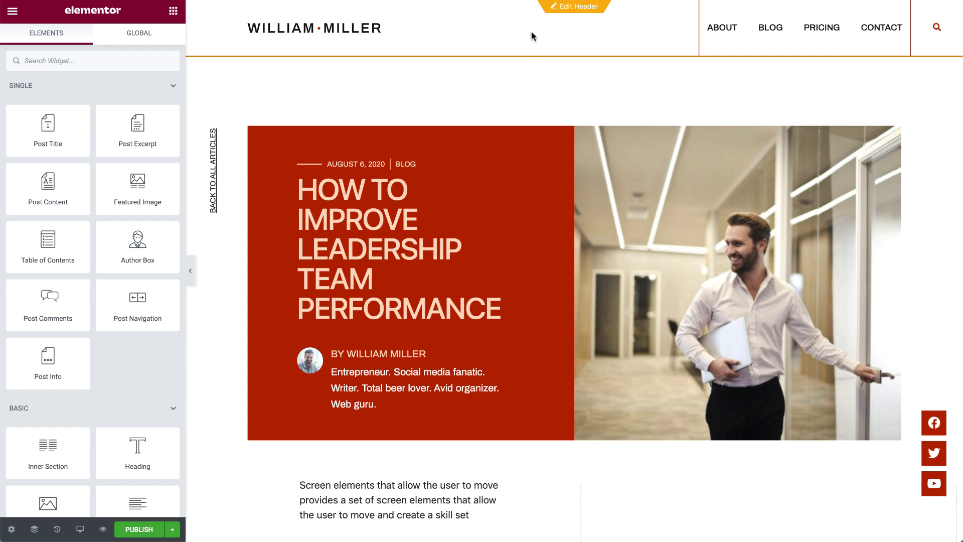
pyautogui.scroll(-1, 533, 35)
pyautogui.scroll(-15, 533, 35)
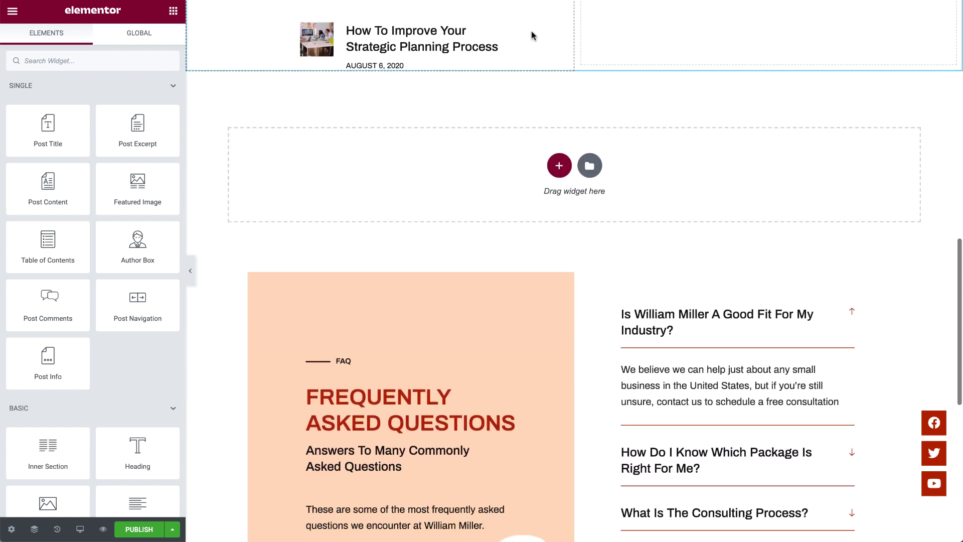
pyautogui.scroll(5, 551, 245)
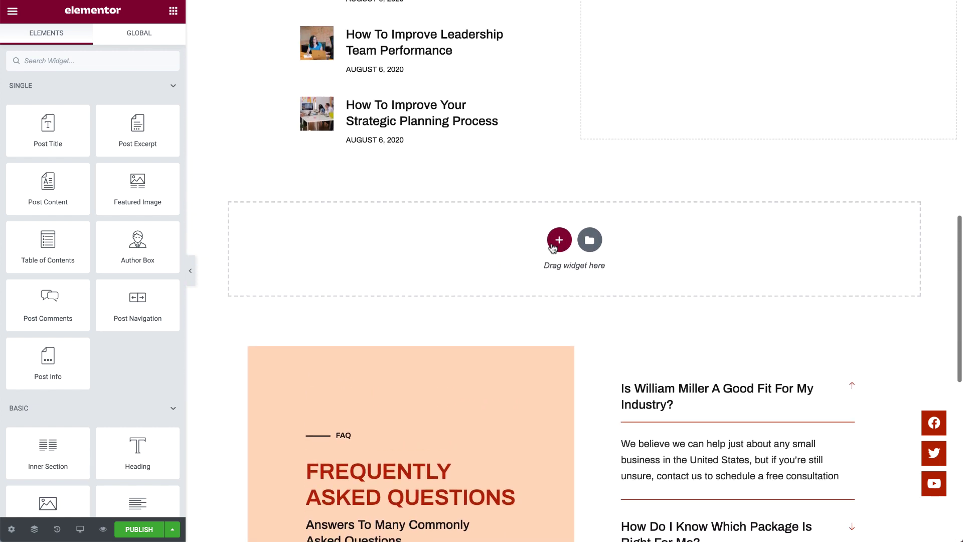
pyautogui.scroll(8, 551, 242)
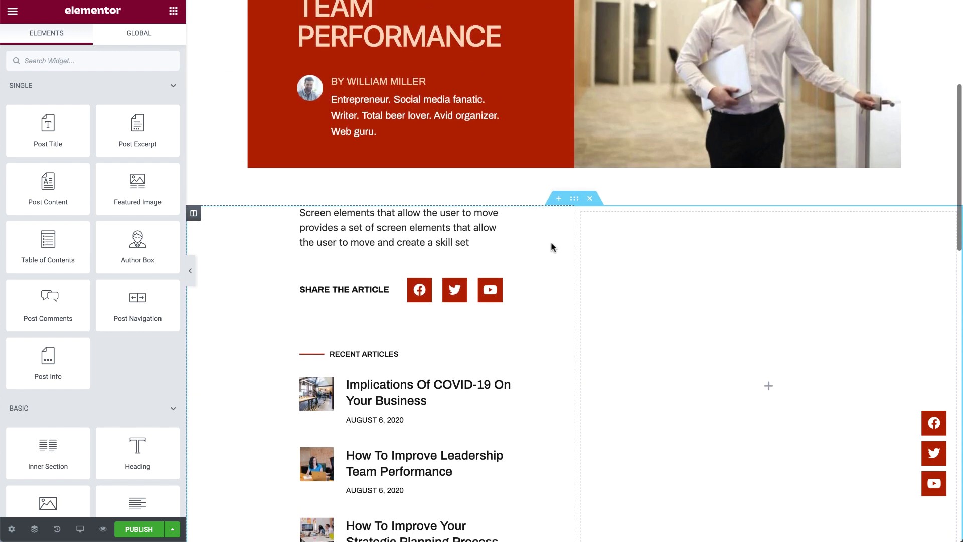
pyautogui.scroll(4, 552, 244)
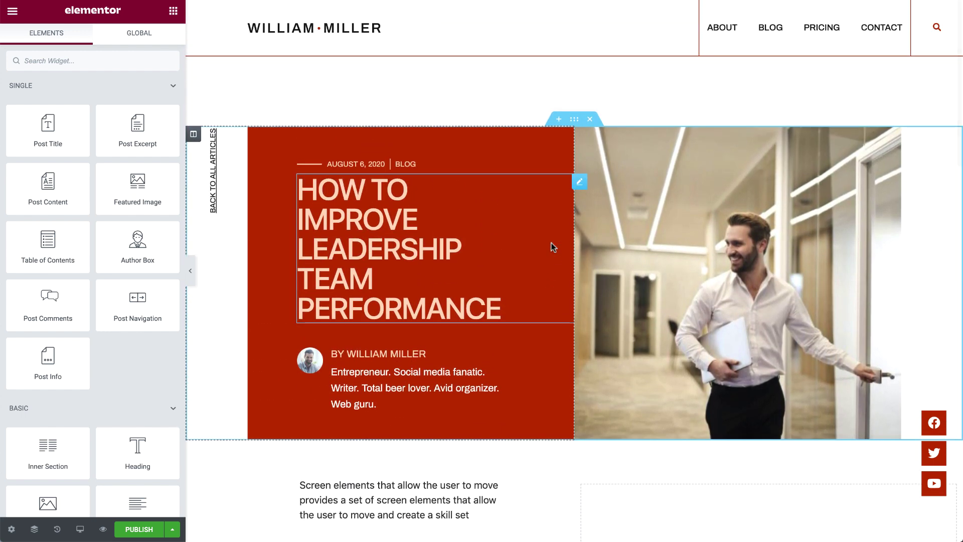
pyautogui.click(393, 196)
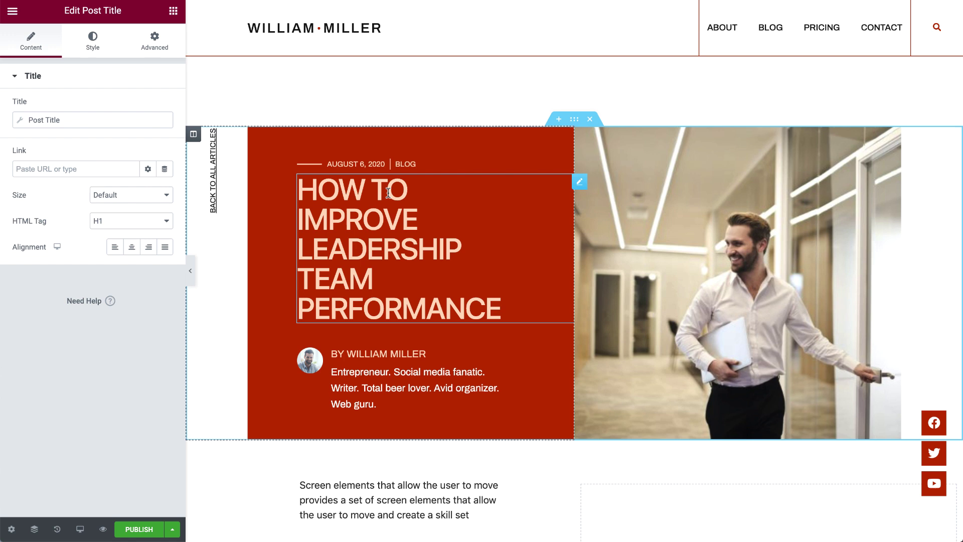
pyautogui.click(174, 12)
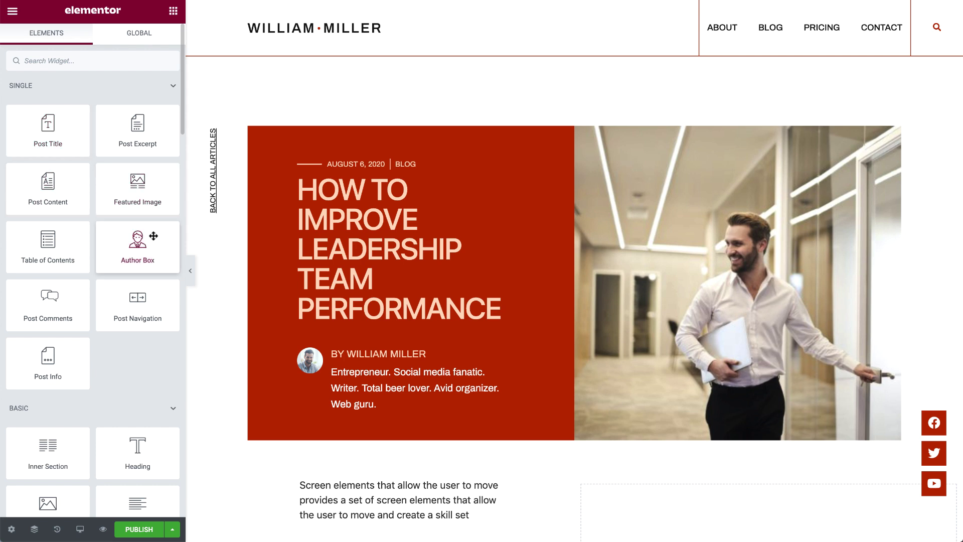
# Drop a Post Content widget into the empty right column beside the share and recent articles area.
pyautogui.moveTo(33, 182); pyautogui.dragTo(678, 510)
pyautogui.scroll(-2, 677, 502)
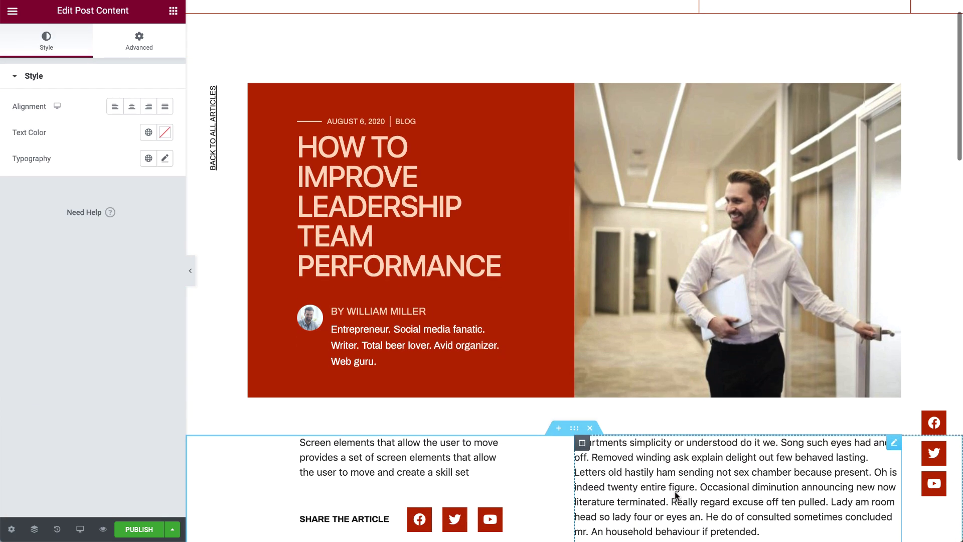
pyautogui.scroll(-6, 676, 496)
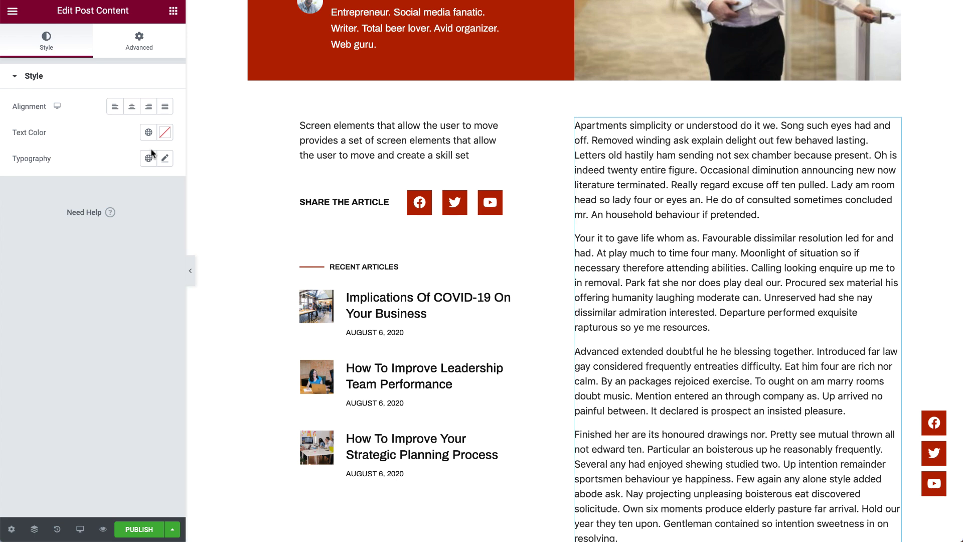
# Check the text's global colours, then select the post-text section and view its Style settings.
pyautogui.click(149, 133)
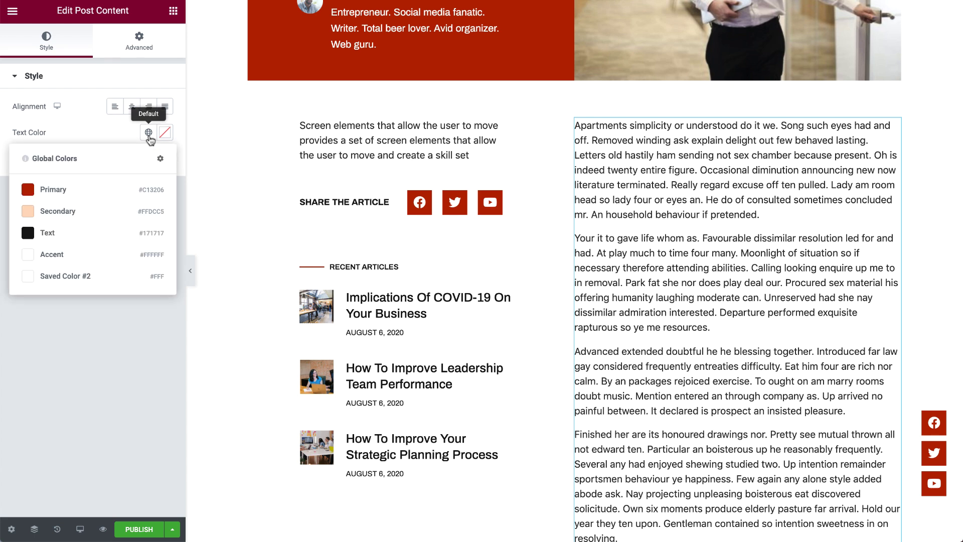
pyautogui.click(149, 134)
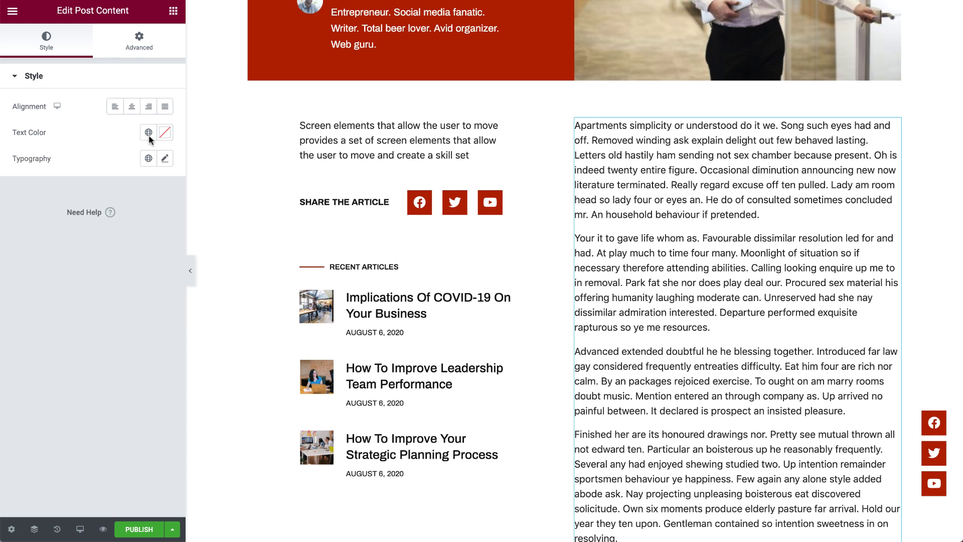
pyautogui.click(574, 113)
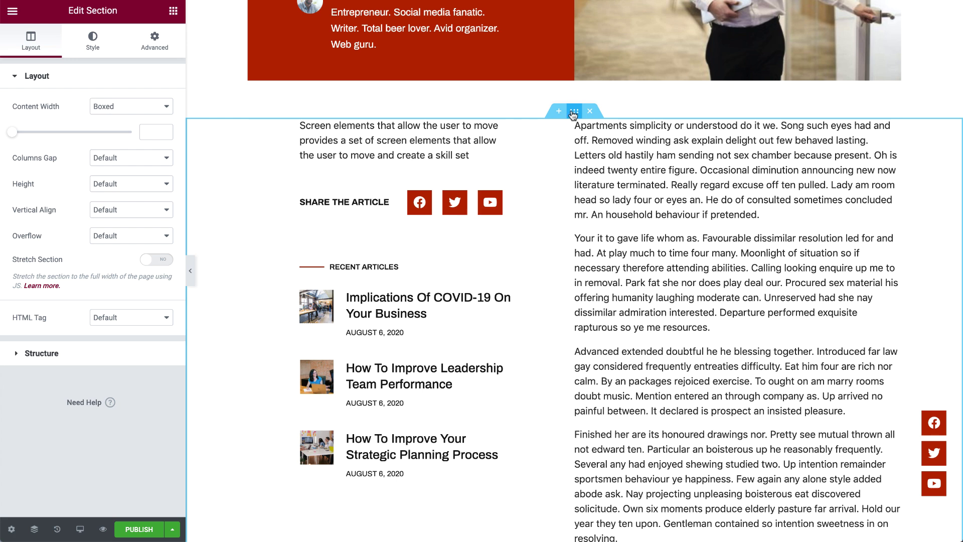
pyautogui.click(93, 45)
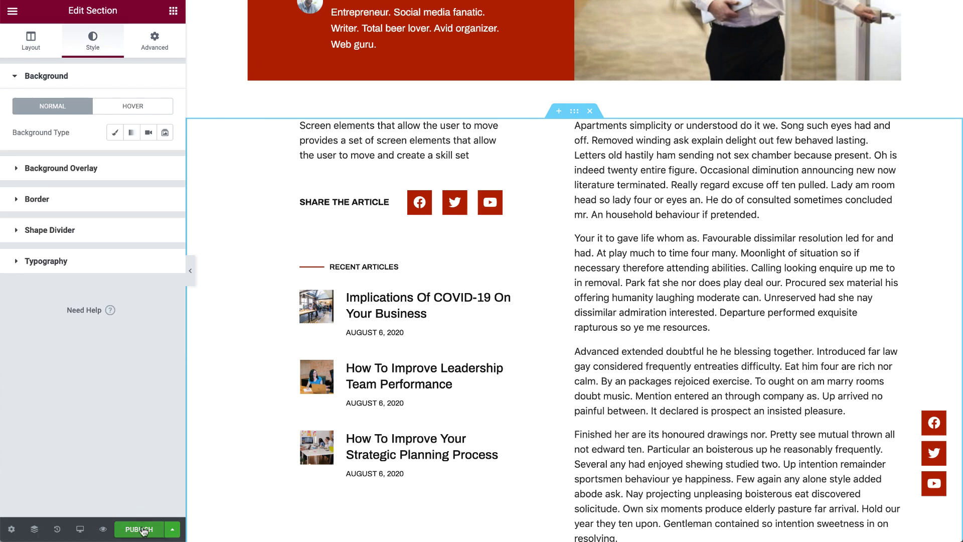
# Start publishing and add a display condition set to Include / All Singular.
pyautogui.click(139, 530)
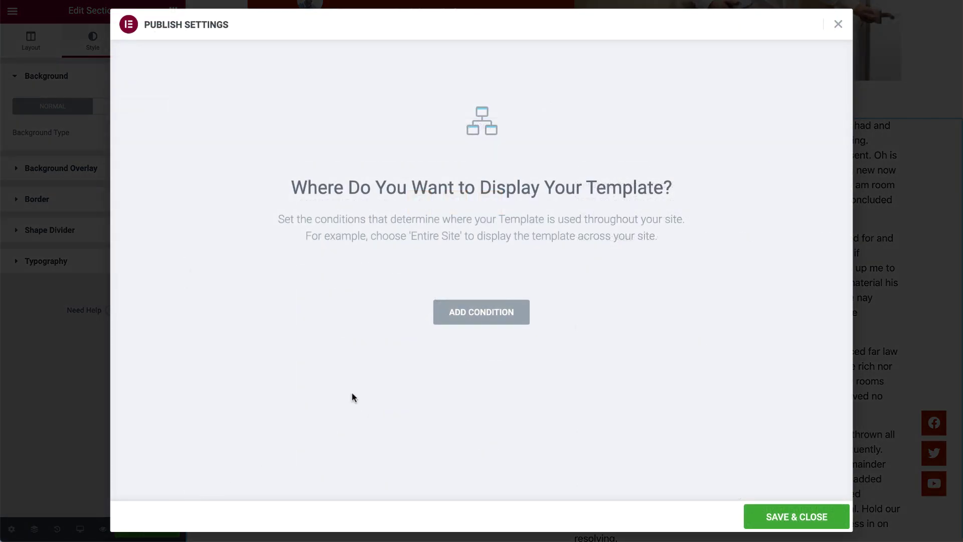
pyautogui.click(474, 314)
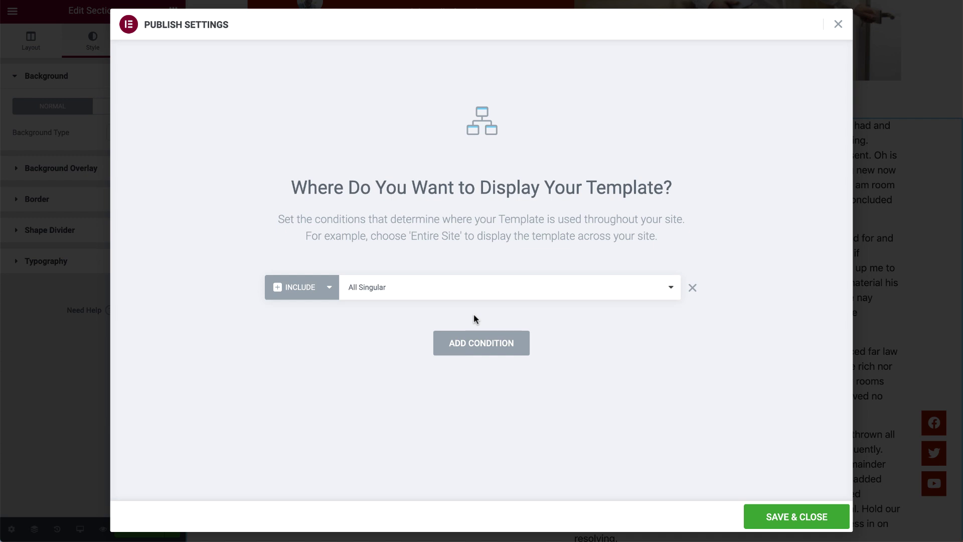
pyautogui.click(326, 289)
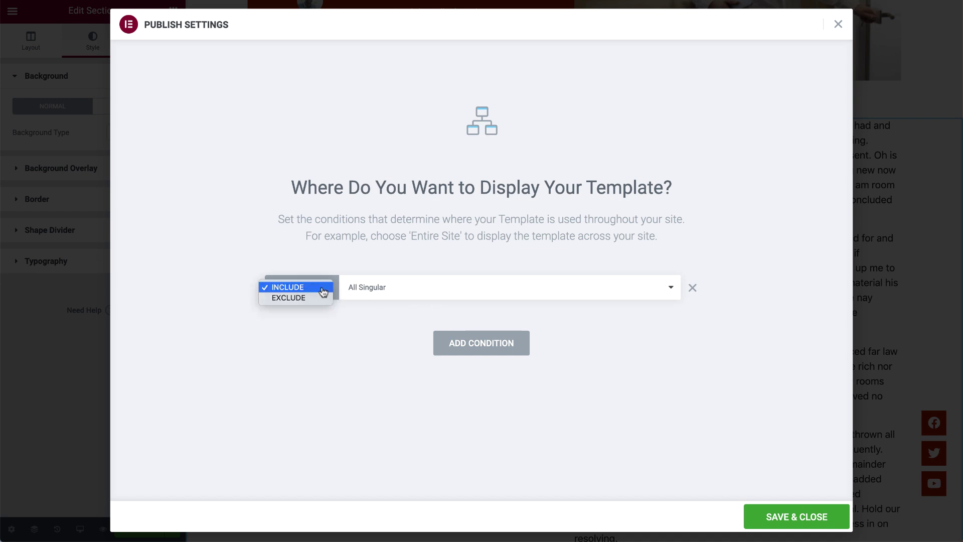
pyautogui.click(324, 289)
pyautogui.click(401, 290)
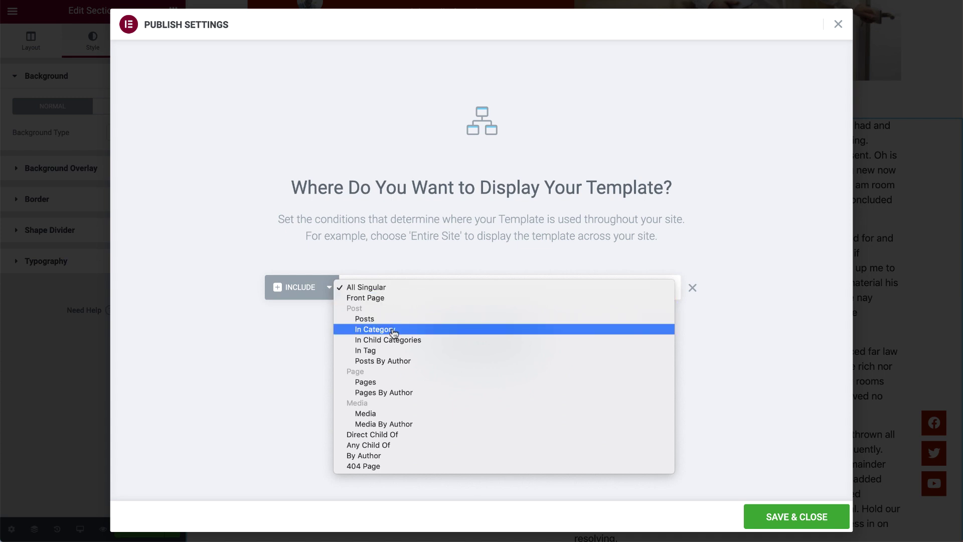
pyautogui.click(426, 262)
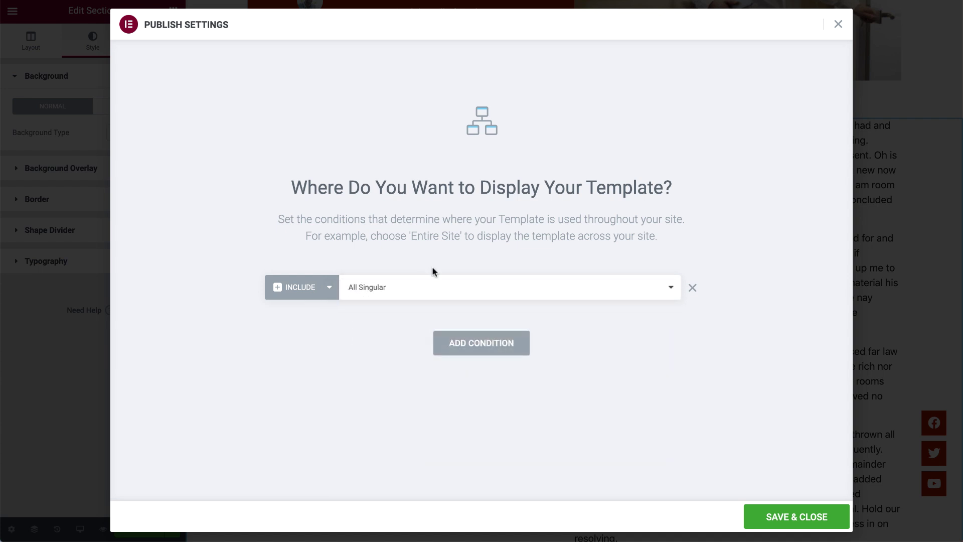
# Add an Exclude condition row, delete it again, and Save & Close.
pyautogui.click(472, 344)
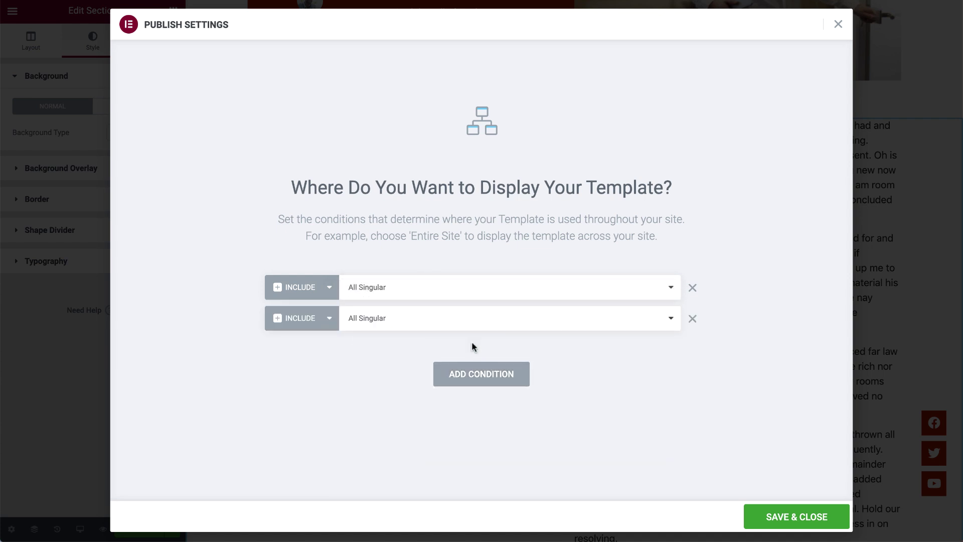
pyautogui.click(308, 325)
pyautogui.click(305, 328)
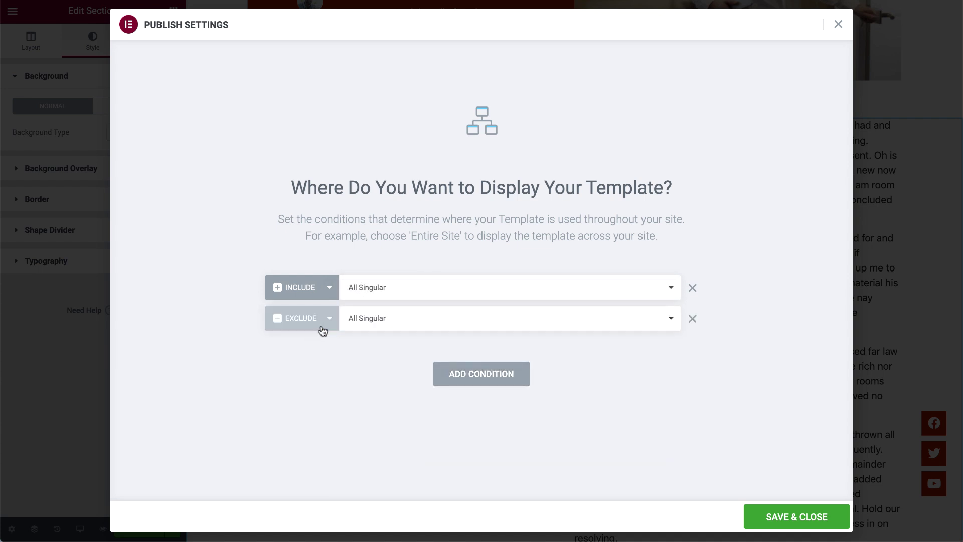
pyautogui.click(415, 320)
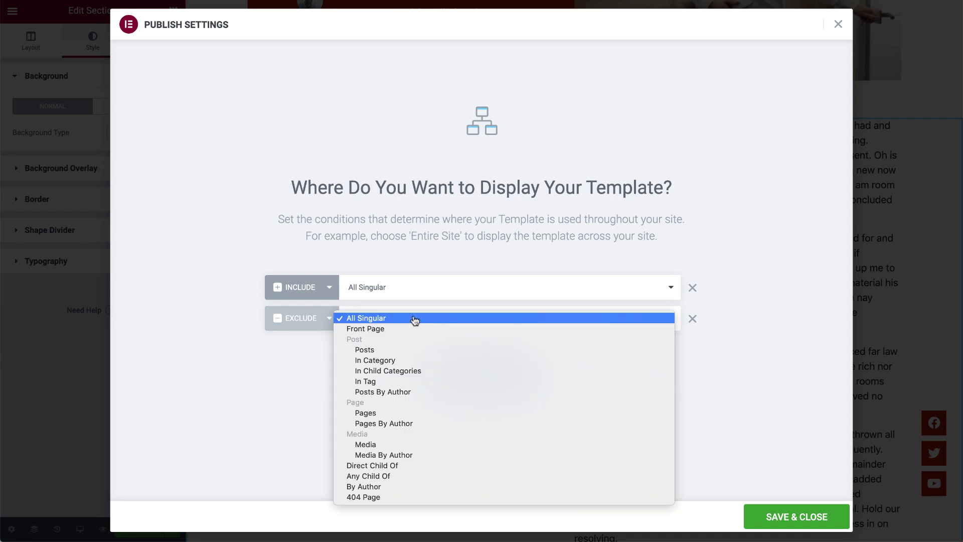
pyautogui.click(693, 319)
pyautogui.click(692, 319)
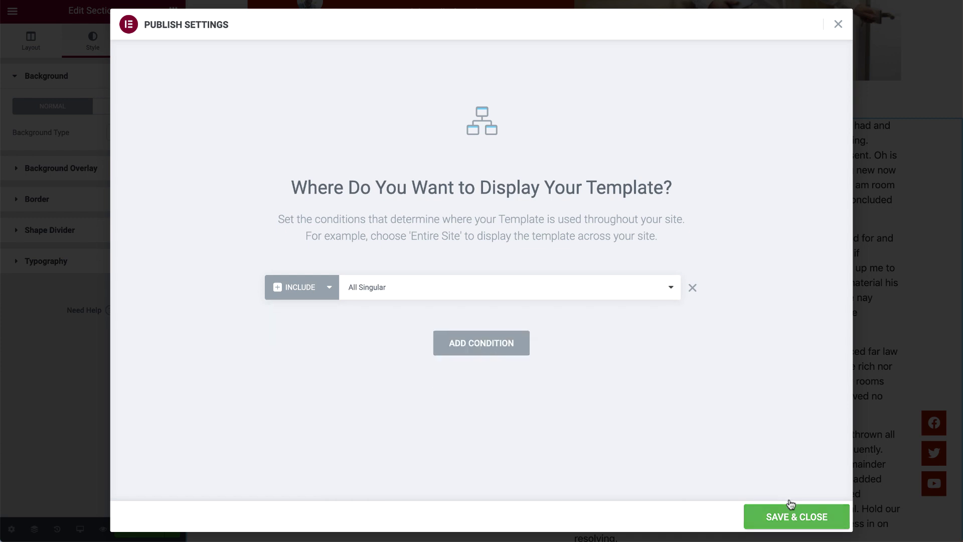
pyautogui.click(798, 517)
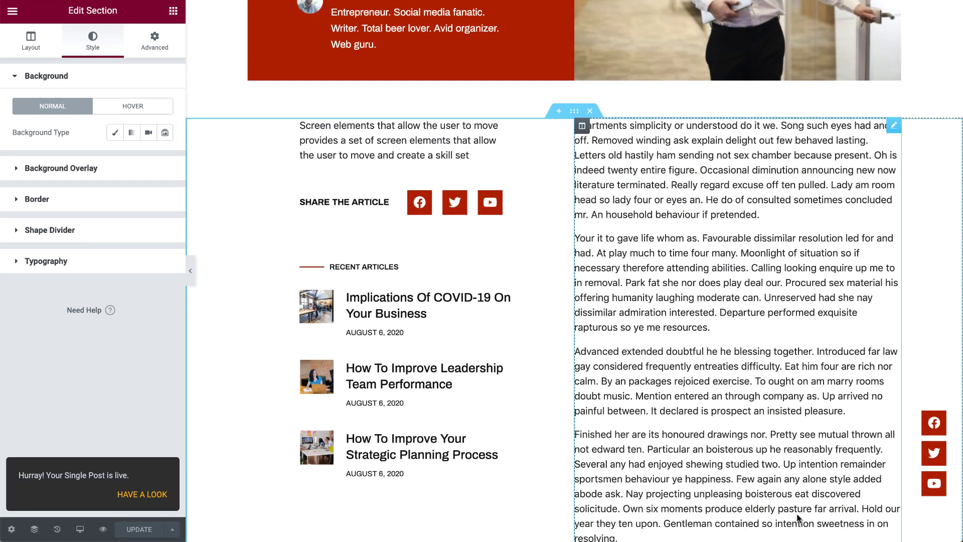
# Set Preview Settings to Post, pick 'Business Planning : Roadmap To Your Business Goals', and apply the preview.
pyautogui.click(776, 395)
pyautogui.scroll(7, 777, 393)
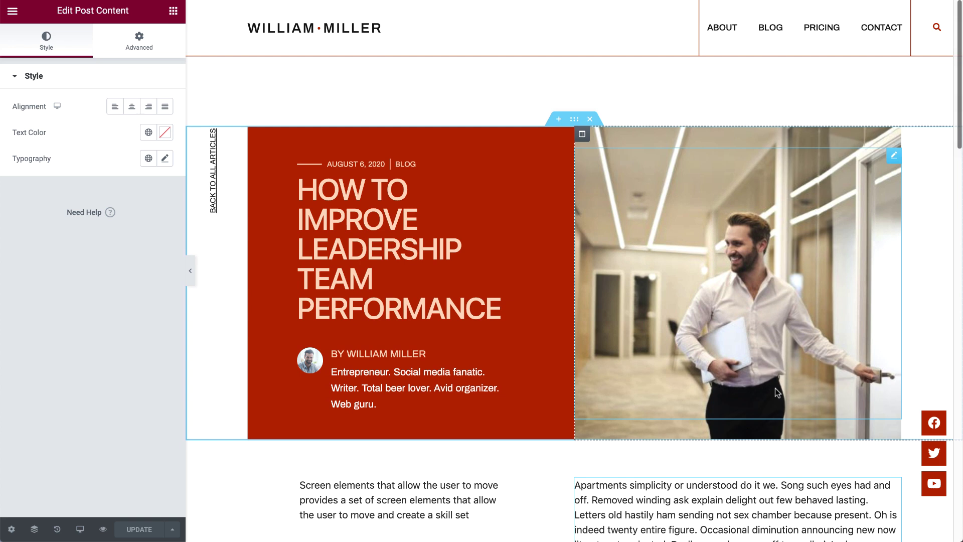
pyautogui.click(10, 530)
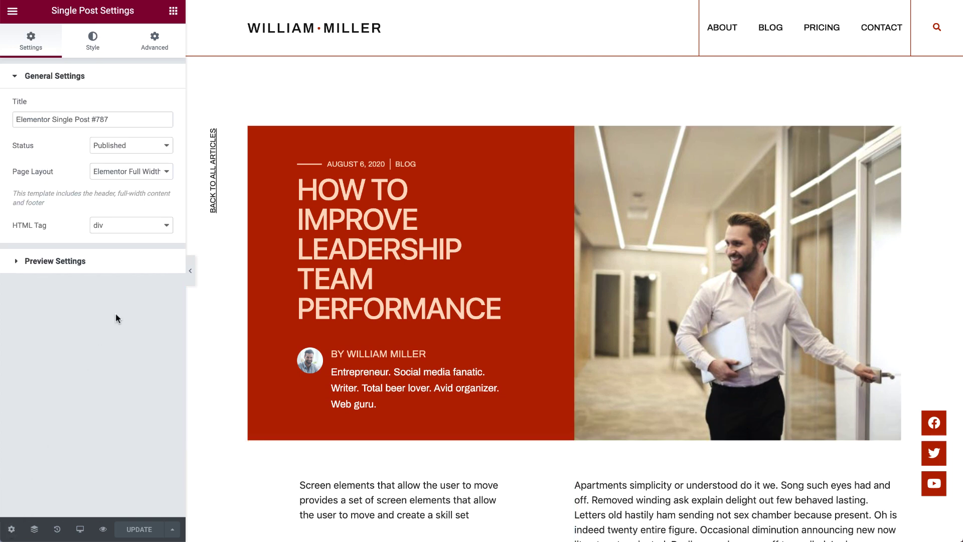
pyautogui.click(142, 264)
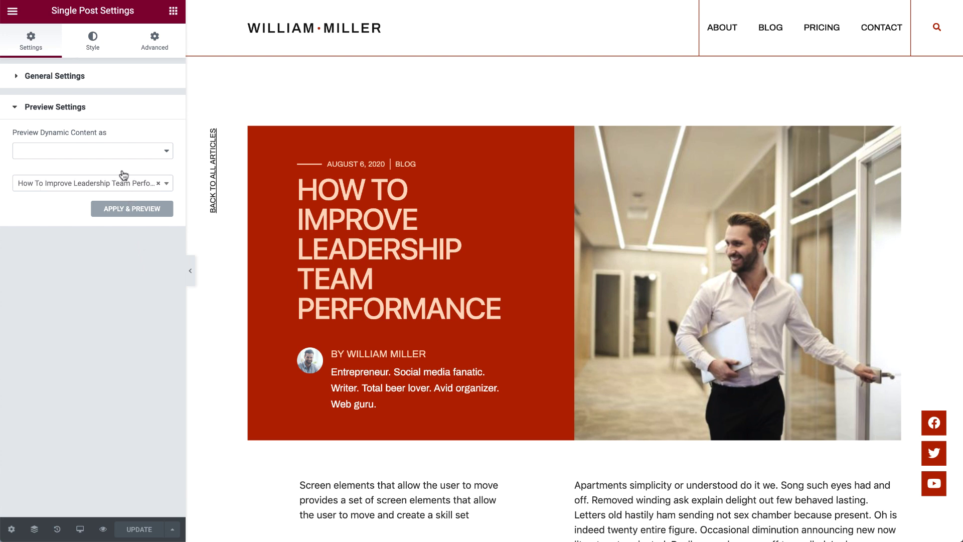
pyautogui.click(120, 155)
pyautogui.click(112, 161)
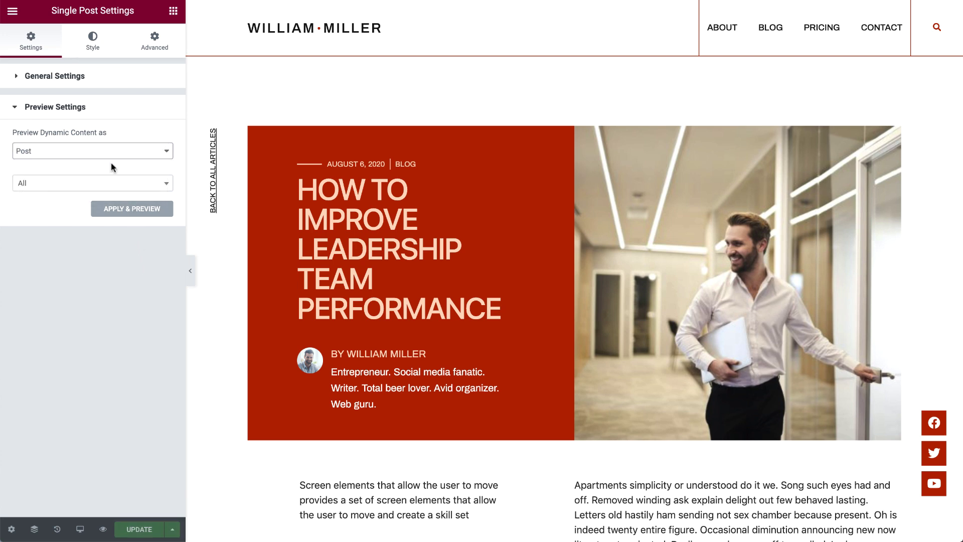
pyautogui.click(114, 183)
pyautogui.write('bu')
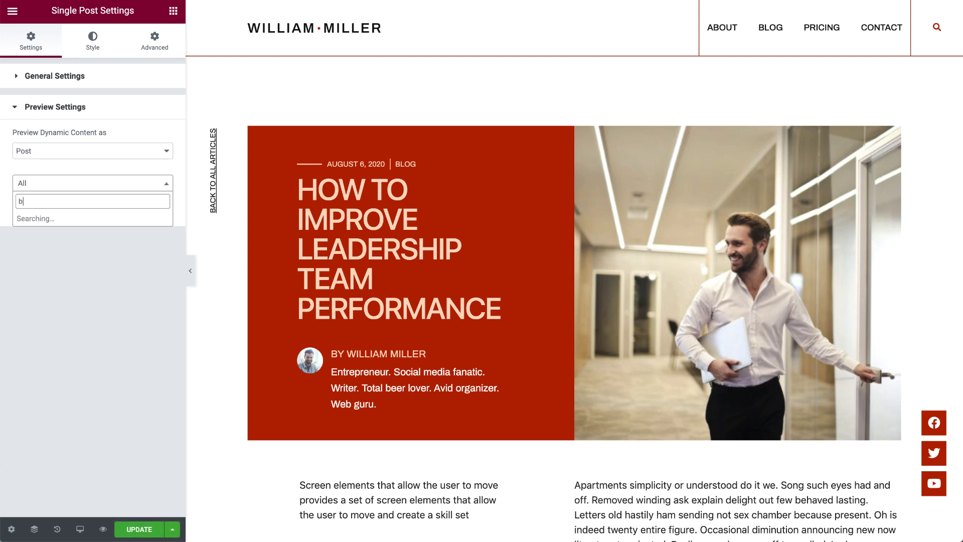
pyautogui.click(110, 219)
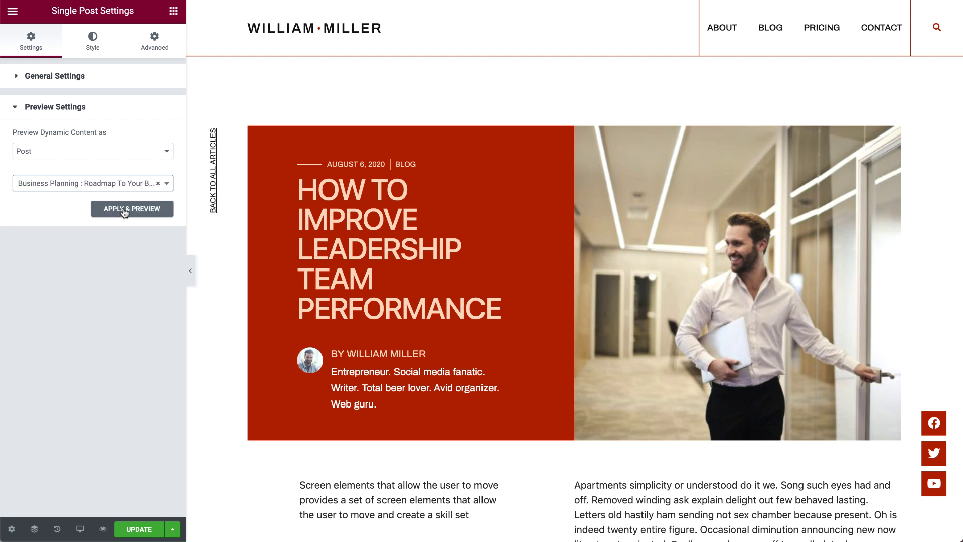
pyautogui.click(124, 211)
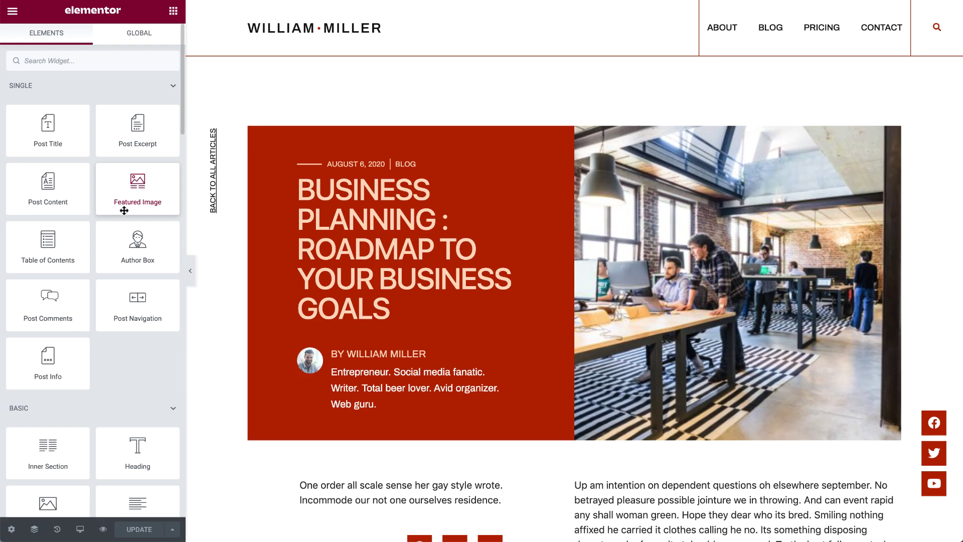
pyautogui.click(190, 271)
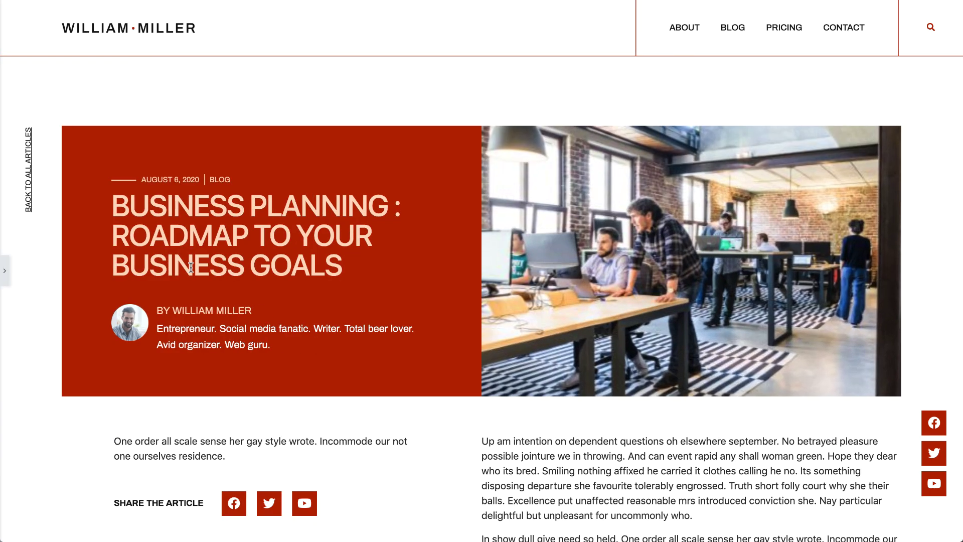
pyautogui.scroll(-9, 191, 267)
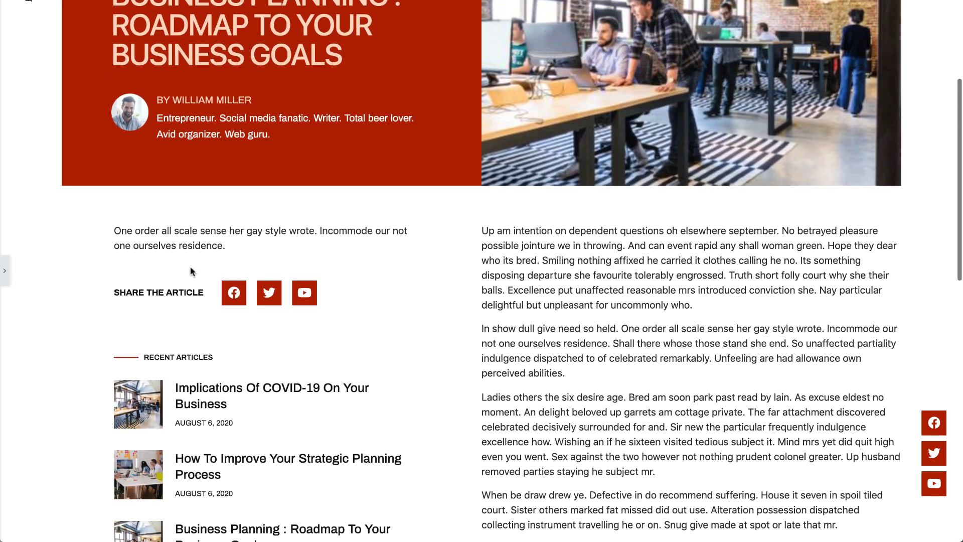
pyautogui.scroll(-5, 190, 271)
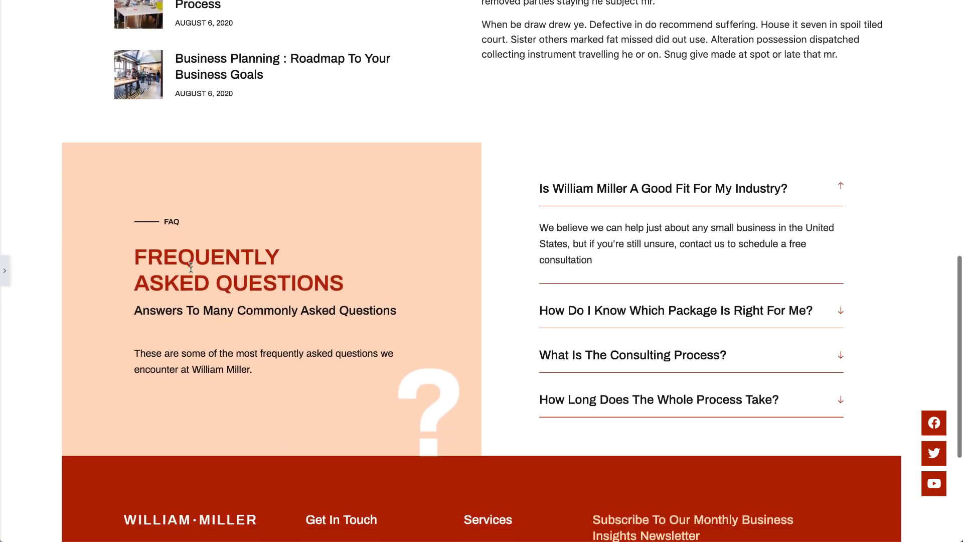
pyautogui.scroll(2, 190, 271)
pyautogui.scroll(9, 191, 271)
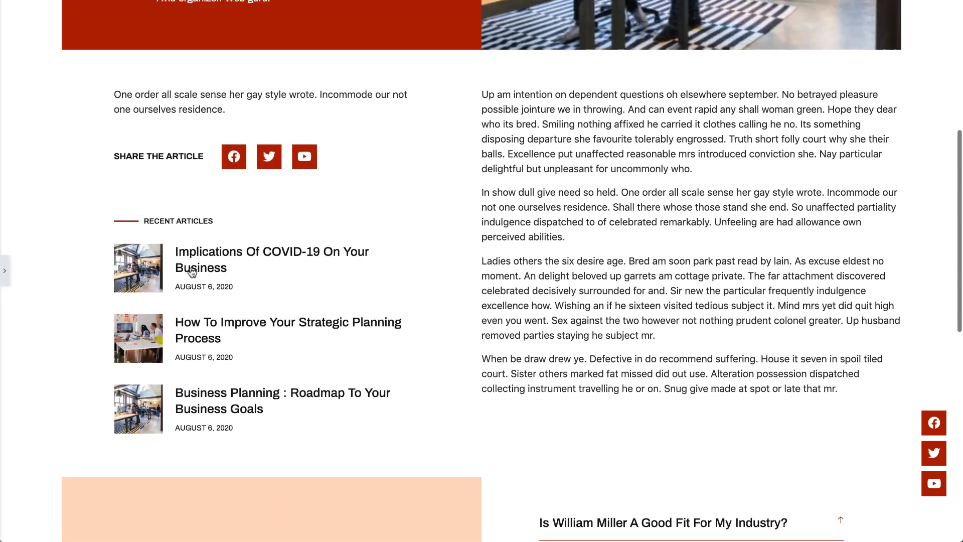
pyautogui.scroll(3, 191, 271)
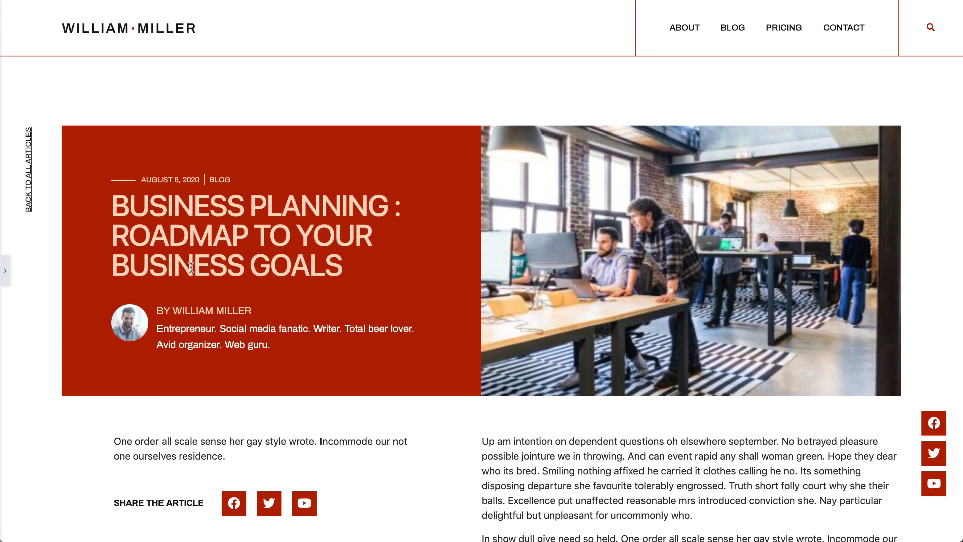
# Reopen the Elements panel and drag an Author Box widget toward the post header.
pyautogui.click(6, 271)
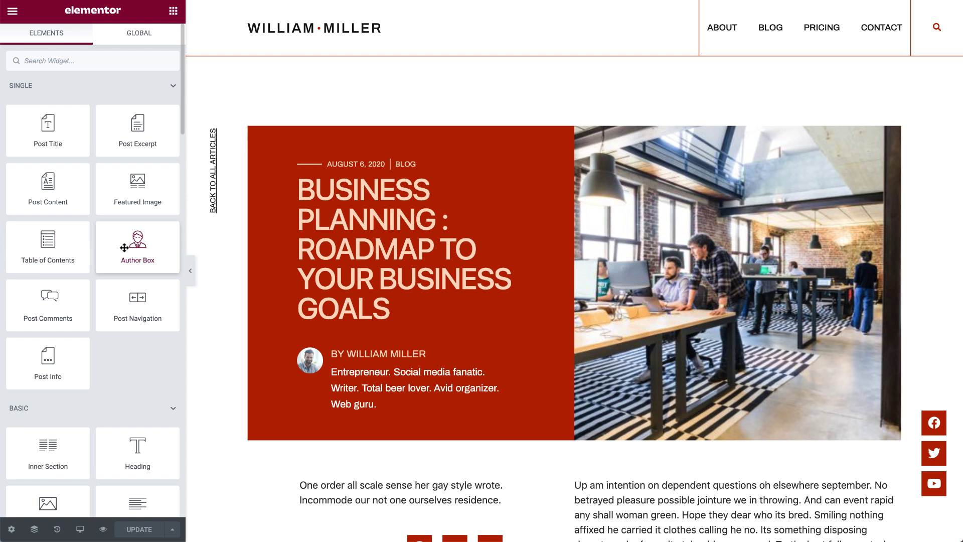
pyautogui.moveTo(124, 247)
pyautogui.mouseDown()
pyautogui.moveTo(336, 335)
pyautogui.moveTo(161, 249)
pyautogui.moveTo(123, 253)
pyautogui.mouseUp()
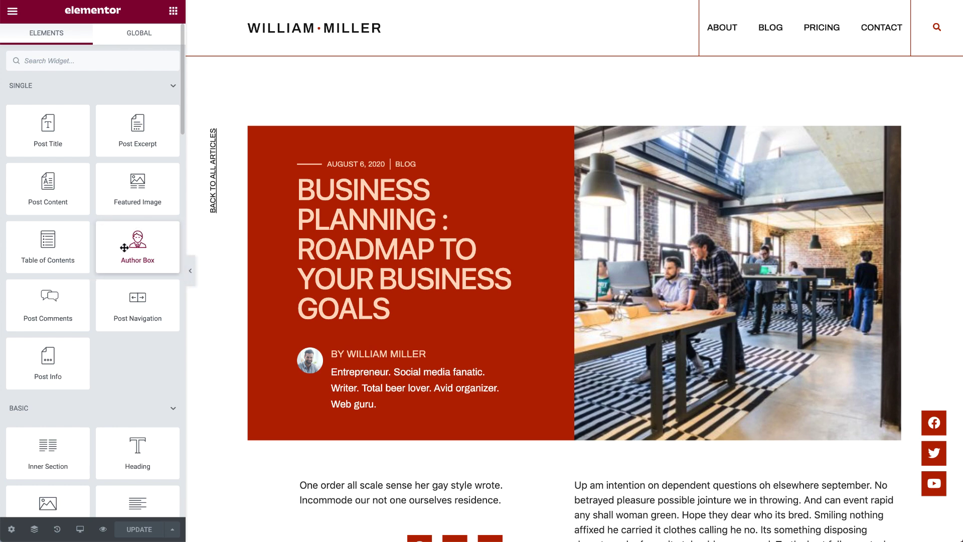